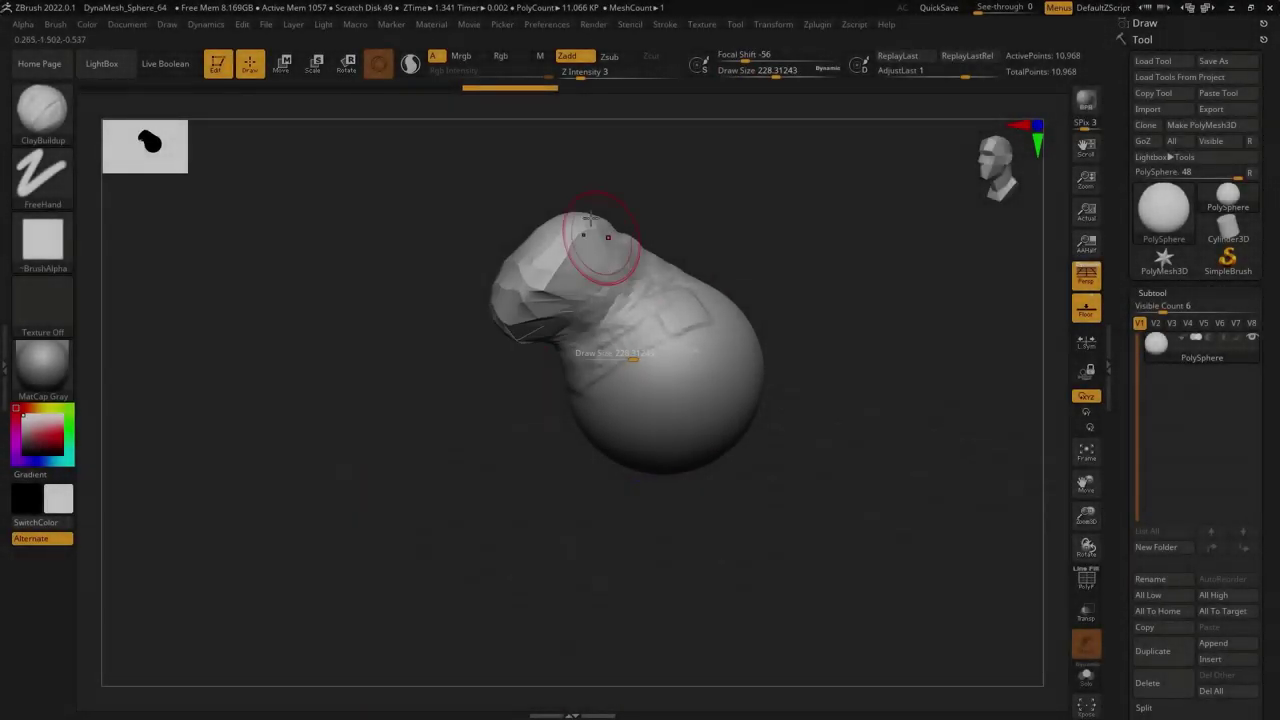
# - Append a Cone3D subtool from the front view and rotate it into ear position on the head
pyautogui.moveTo(590, 218); pyautogui.dragTo(632, 338, button='right')
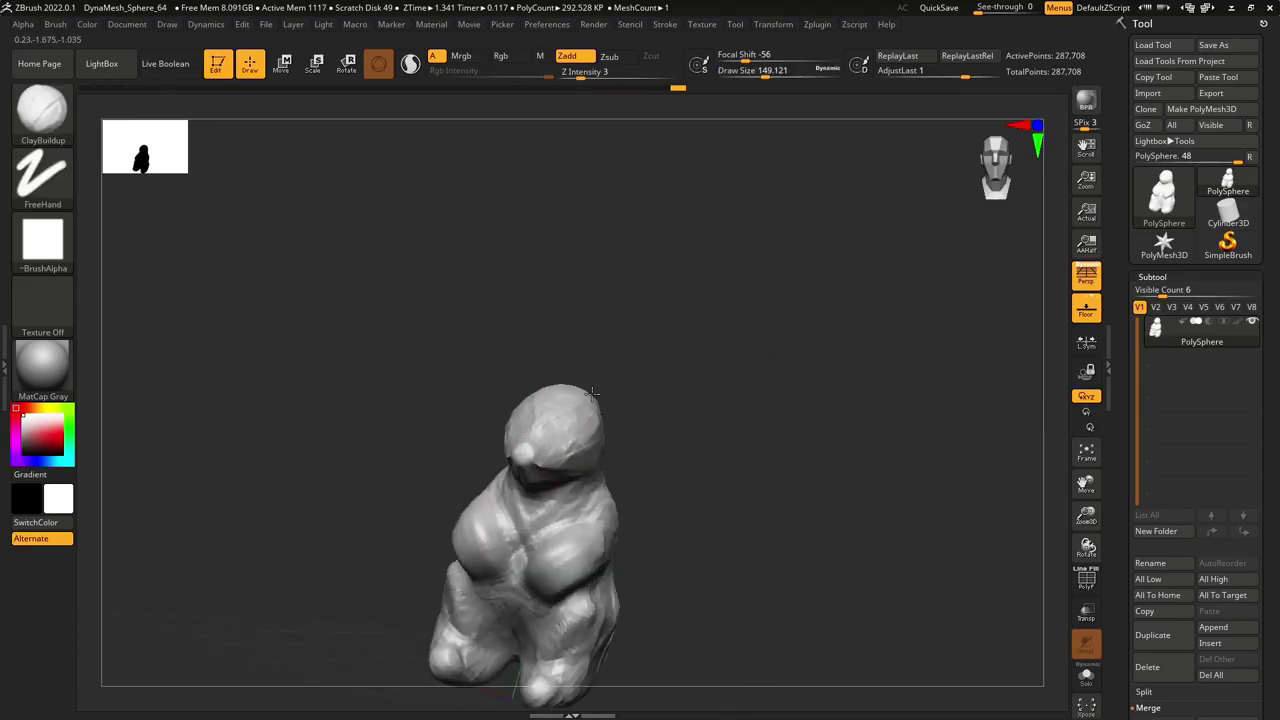
pyautogui.moveTo(537, 469)
pyautogui.mouseDown(button='right')
pyautogui.moveTo(797, 423)
pyautogui.moveTo(586, 486)
pyautogui.moveTo(143, 457)
pyautogui.moveTo(1030, 520)
pyautogui.mouseUp(button='right')
pyautogui.click(1229, 622)
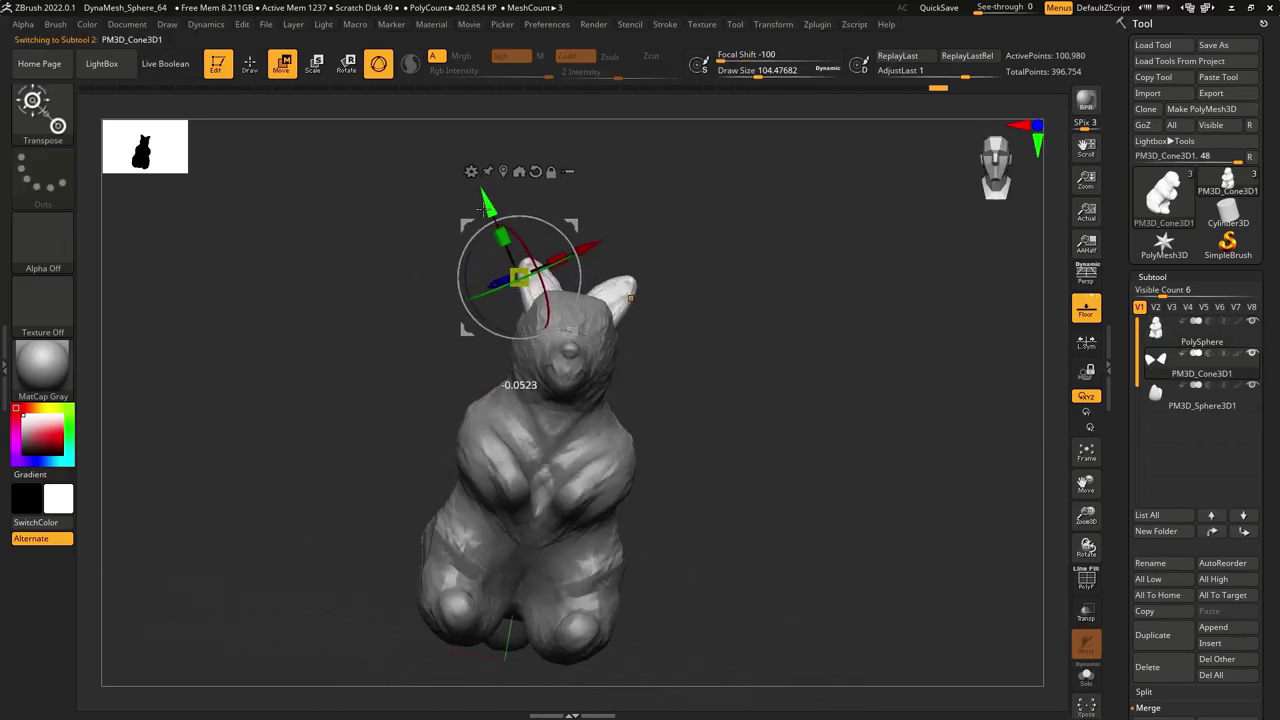
pyautogui.moveTo(567, 226); pyautogui.dragTo(472, 198)
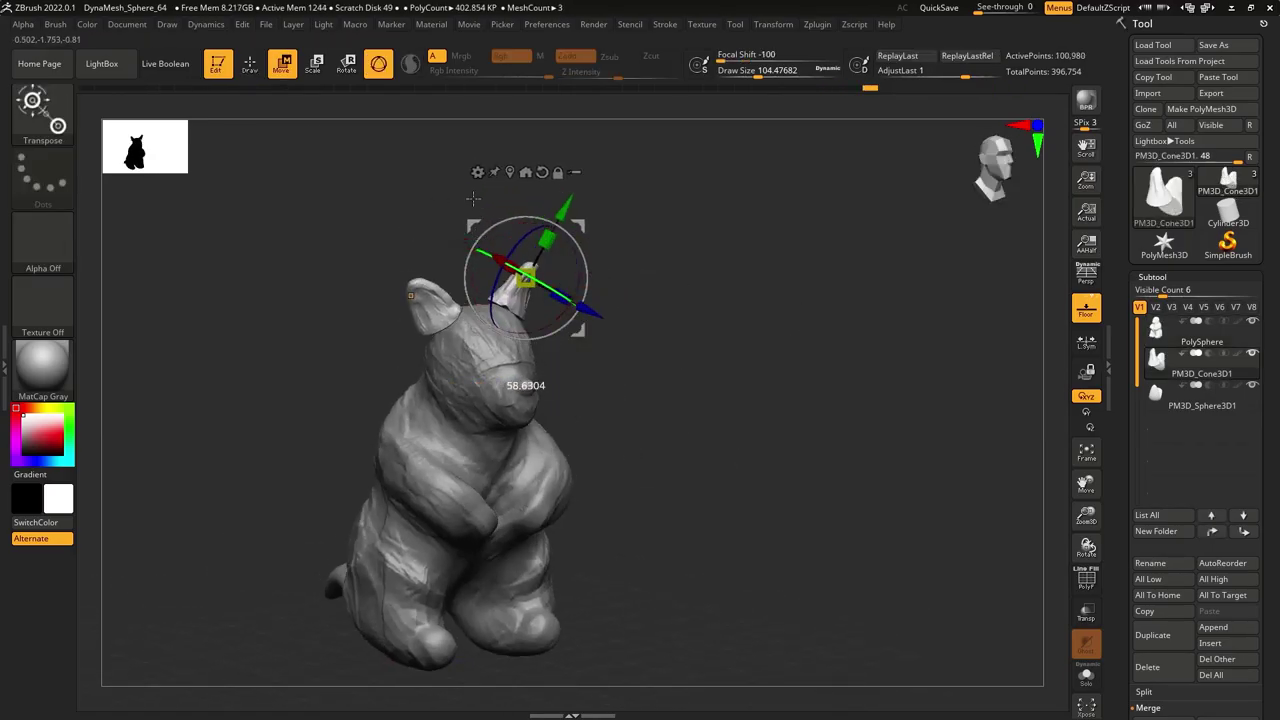
# - Return to the PolySphere subtool and build up the head with ClayBuildup from several angles
pyautogui.keyDown('alt'); pyautogui.click(500, 450); pyautogui.keyUp('alt')
pyautogui.press('q')
pyautogui.press('s')
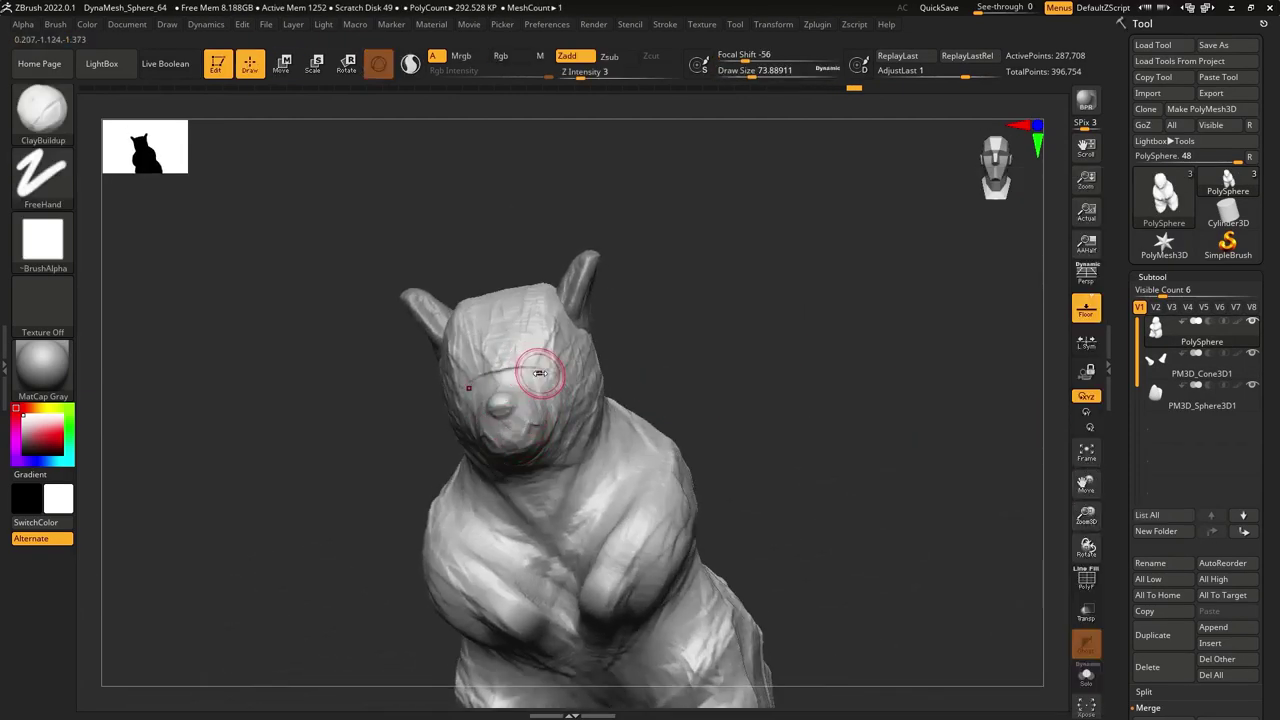
pyautogui.moveTo(536, 358); pyautogui.dragTo(694, 320, button='right')
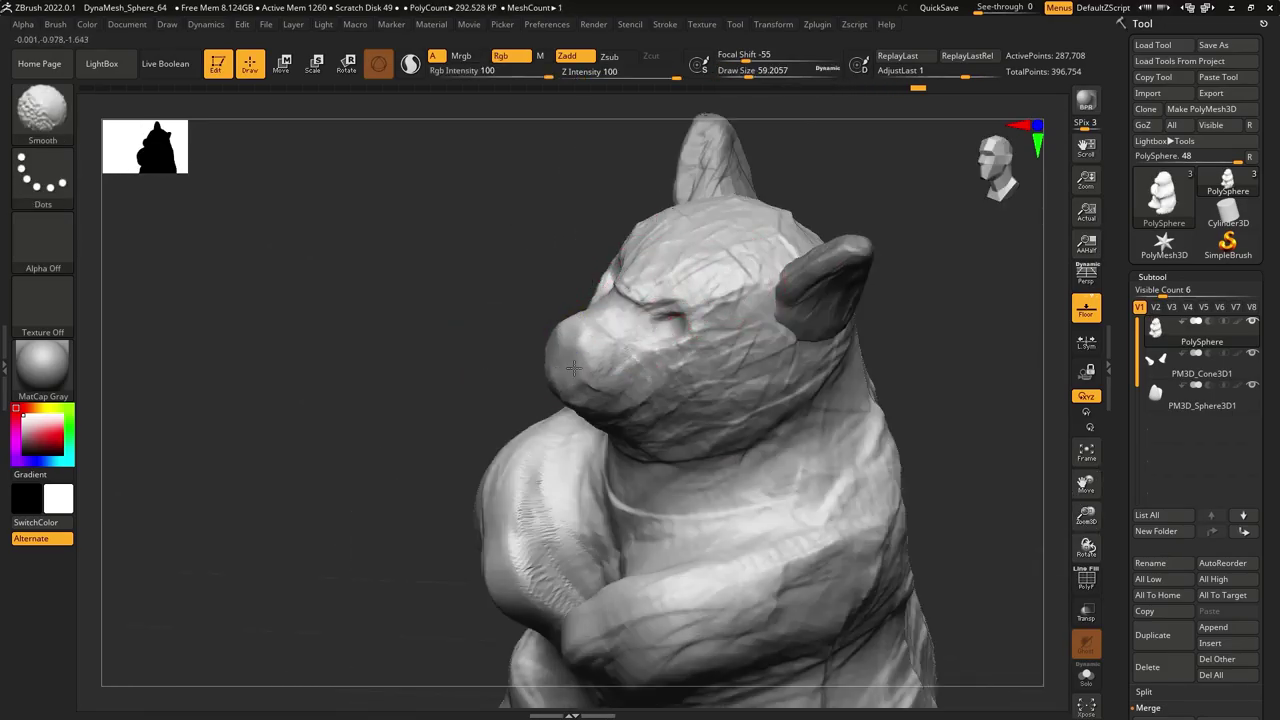
pyautogui.moveTo(573, 369)
pyautogui.mouseDown(button='right')
pyautogui.moveTo(532, 453)
pyautogui.moveTo(546, 408)
pyautogui.mouseUp(button='right')
pyautogui.moveTo(245, 393)
pyautogui.mouseDown(button='right')
pyautogui.moveTo(414, 371)
pyautogui.moveTo(655, 228)
pyautogui.mouseUp(button='right')
pyautogui.moveTo(498, 265); pyautogui.dragTo(509, 300, button='right')
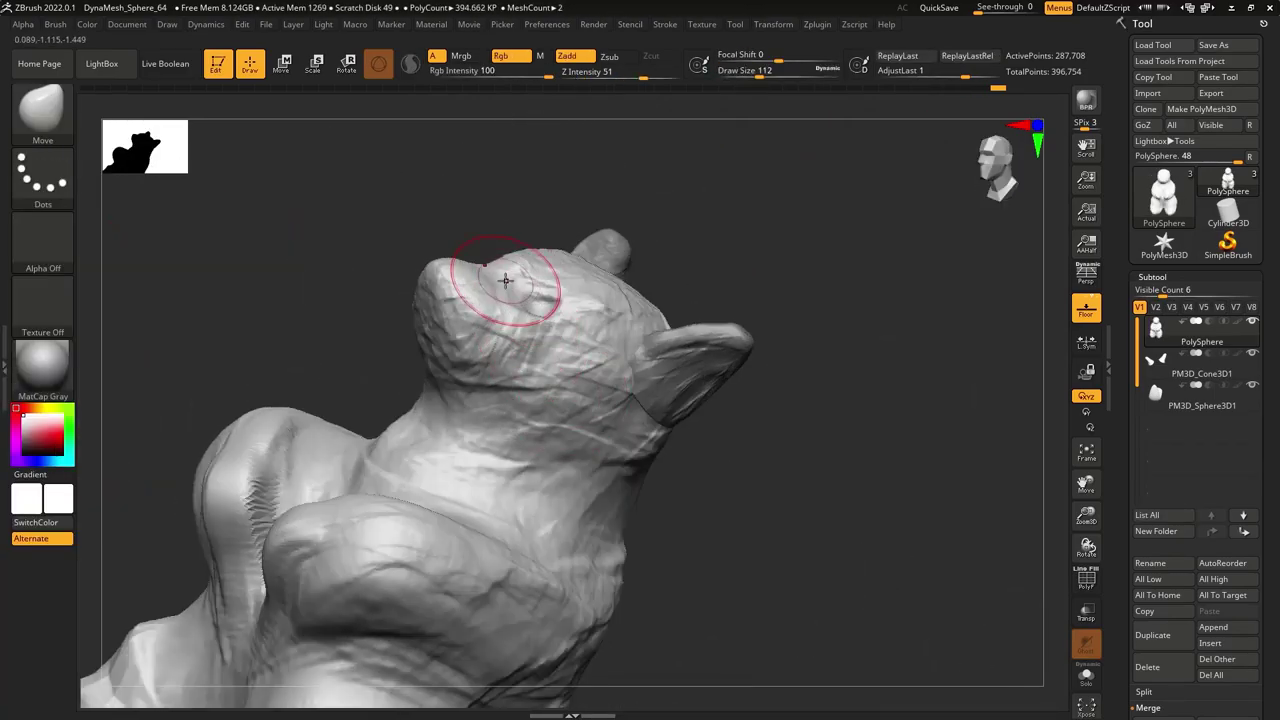
pyautogui.moveTo(520, 257)
pyautogui.mouseDown(button='right')
pyautogui.moveTo(714, 537)
pyautogui.moveTo(731, 507)
pyautogui.moveTo(592, 337)
pyautogui.mouseUp(button='right')
pyautogui.press('s')
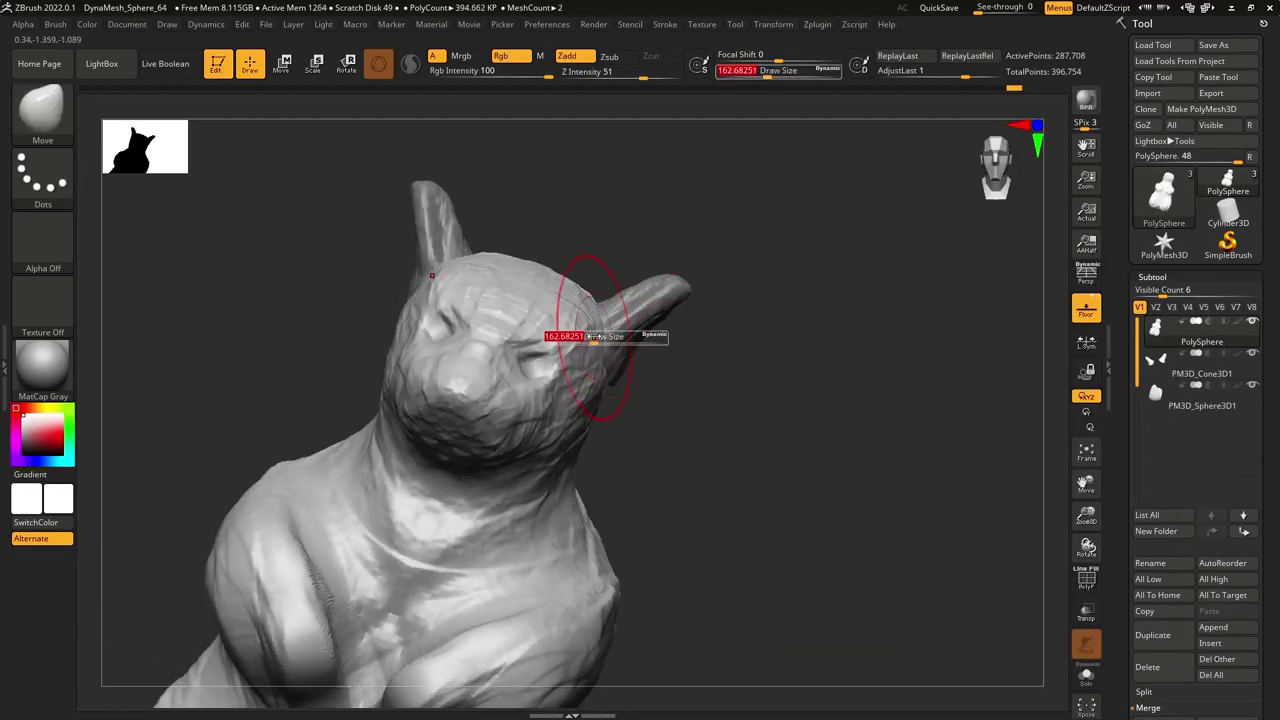
pyautogui.moveTo(572, 443); pyautogui.dragTo(620, 420, button='right')
# - Sculpt the back and body with a smaller ClayBuildup brush, viewed from the rear and above
pyautogui.press('b')
pyautogui.press('c')
pyautogui.press('b')
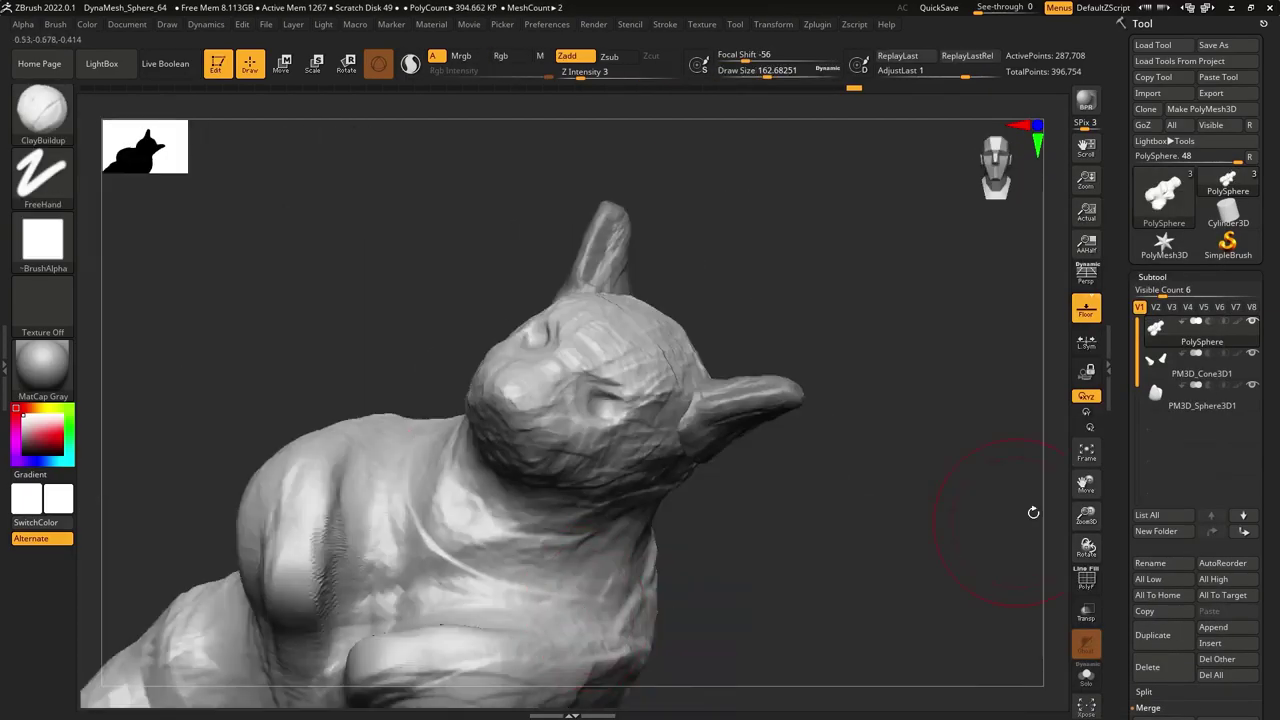
pyautogui.moveTo(985, 500); pyautogui.dragTo(560, 268, button='right')
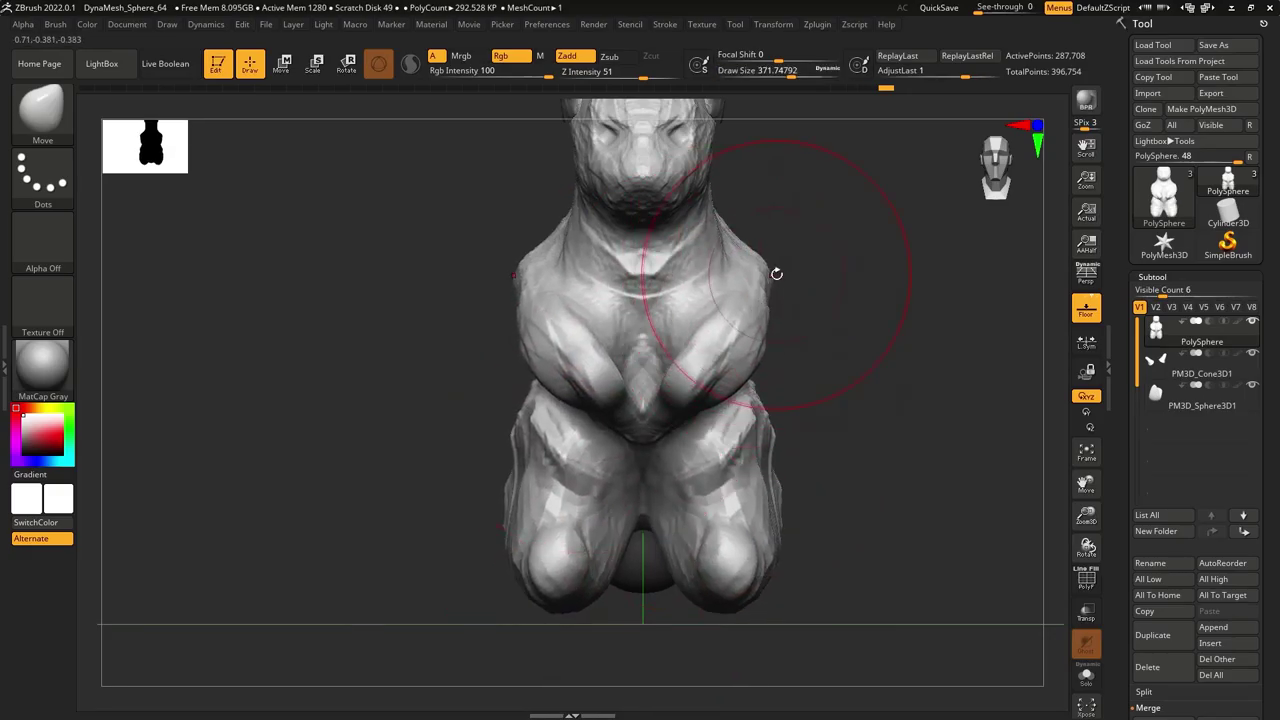
pyautogui.moveTo(776, 273); pyautogui.dragTo(834, 363, button='right')
pyautogui.press('b')
pyautogui.press('c')
pyautogui.press('b')
pyautogui.moveTo(514, 486)
pyautogui.mouseDown(button='right')
pyautogui.moveTo(450, 470)
pyautogui.moveTo(366, 483)
pyautogui.moveTo(848, 320)
pyautogui.mouseUp(button='right')
pyautogui.moveTo(840, 466); pyautogui.dragTo(843, 162, button='right')
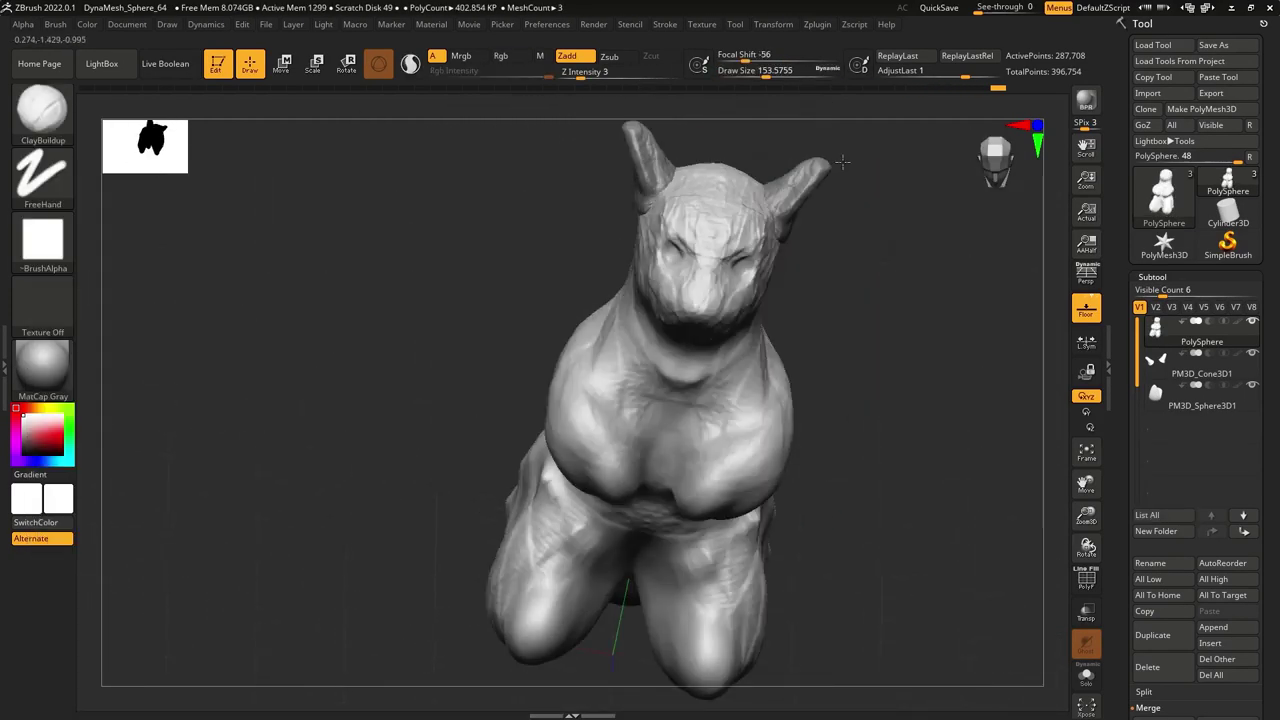
pyautogui.moveTo(880, 319); pyautogui.dragTo(864, 321, button='right')
pyautogui.moveTo(702, 354)
pyautogui.keyDown('shift'); pyautogui.mouseDown(button='right')
pyautogui.moveTo(634, 461)
pyautogui.moveTo(814, 477)
pyautogui.moveTo(534, 577)
pyautogui.mouseUp(button='right'); pyautogui.keyUp('shift')
# - Enlarge the ClayBuildup brush to 112 and bulk up the chest, legs and curled tail
pyautogui.press('s')
pyautogui.press('s')
pyautogui.moveTo(360, 553)
pyautogui.mouseDown(button='right')
pyautogui.moveTo(857, 528)
pyautogui.moveTo(994, 337)
pyautogui.mouseUp(button='right')
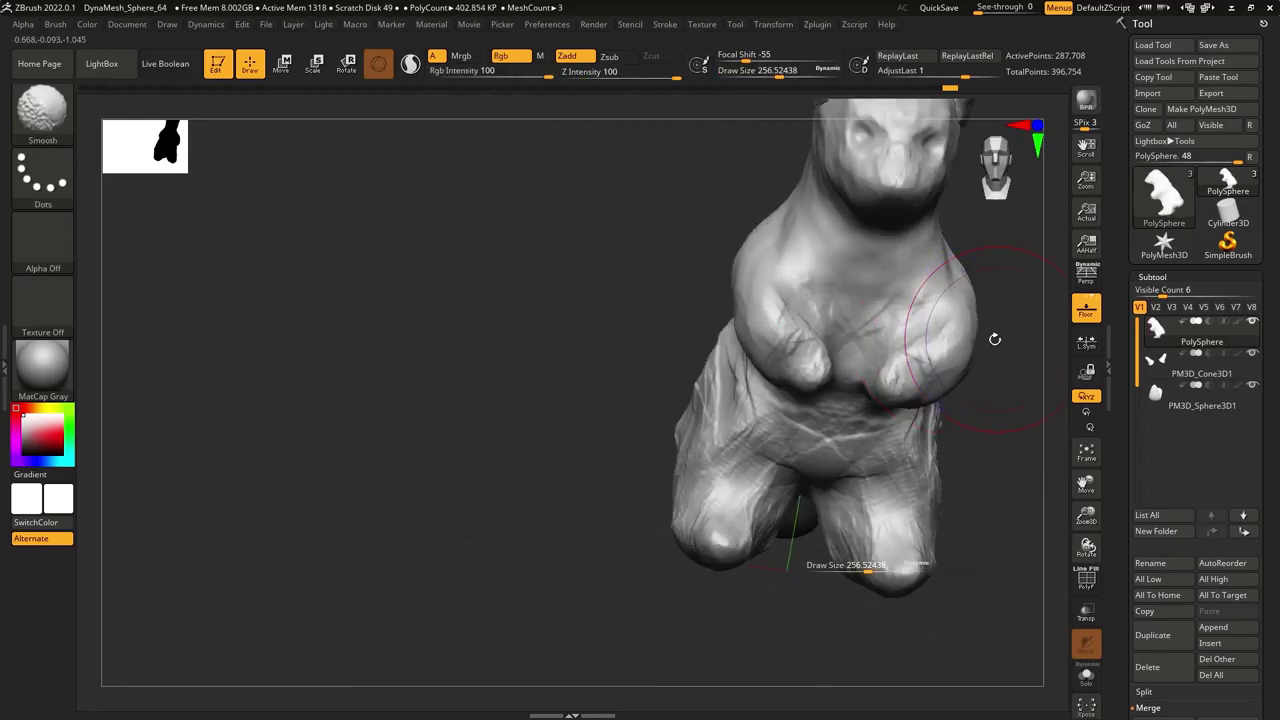
pyautogui.moveTo(788, 392); pyautogui.dragTo(681, 357, button='right')
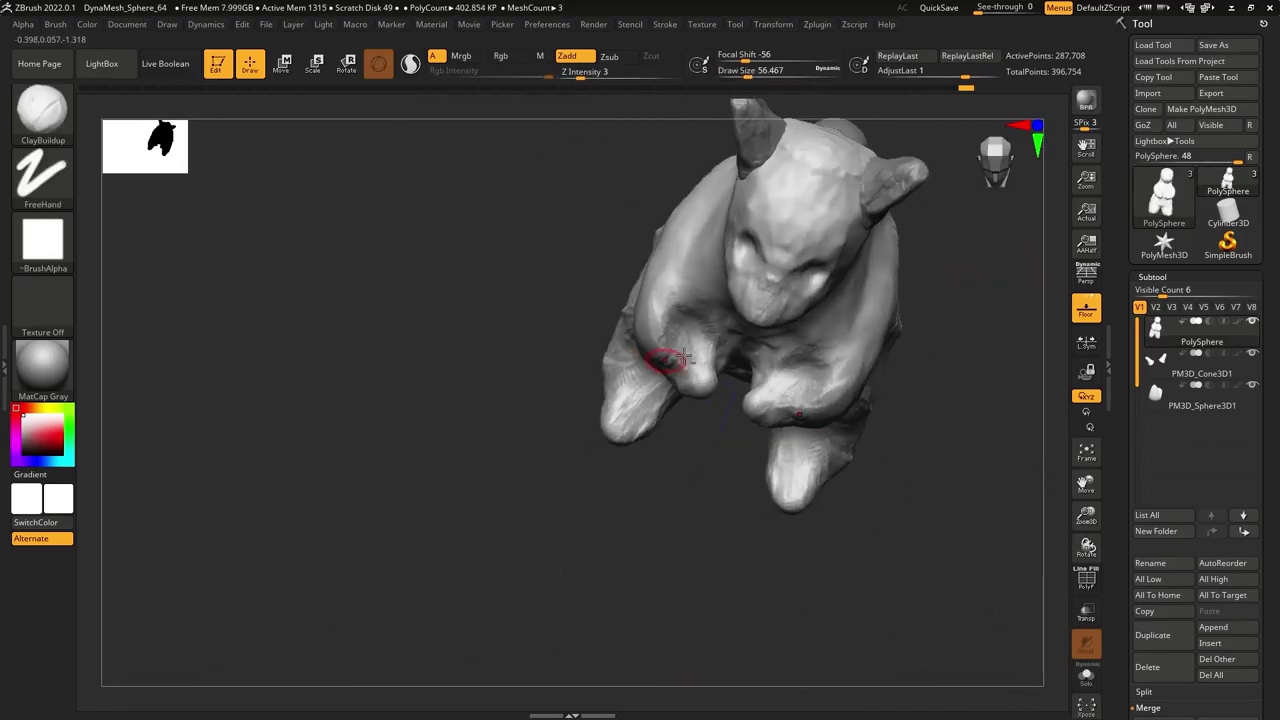
pyautogui.moveTo(694, 480)
pyautogui.mouseDown(button='right')
pyautogui.moveTo(903, 460)
pyautogui.moveTo(826, 334)
pyautogui.moveTo(857, 391)
pyautogui.moveTo(673, 418)
pyautogui.moveTo(980, 597)
pyautogui.moveTo(857, 548)
pyautogui.mouseUp(button='right')
pyautogui.press('b')
pyautogui.press('c')
pyautogui.press('b')
pyautogui.moveTo(722, 530); pyautogui.dragTo(734, 537)
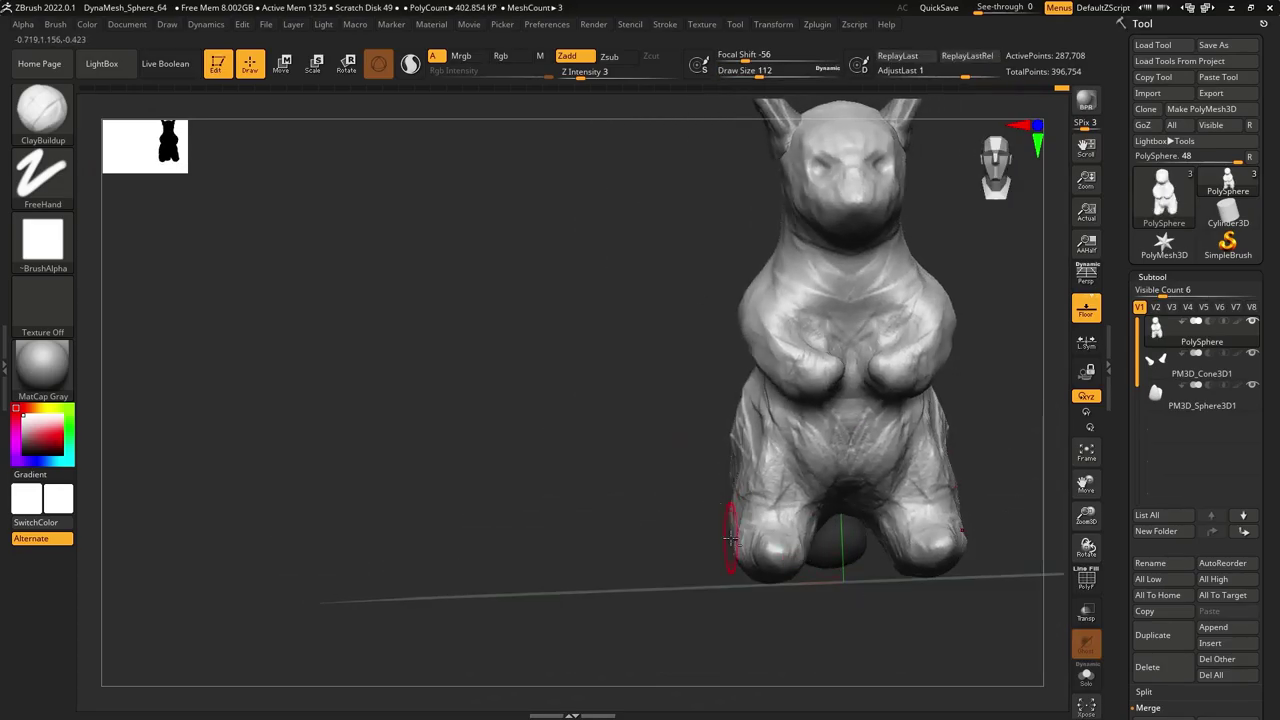
pyautogui.moveTo(734, 537); pyautogui.dragTo(780, 551, button='right')
pyautogui.moveTo(687, 527)
pyautogui.mouseDown(button='right')
pyautogui.moveTo(614, 366)
pyautogui.moveTo(494, 290)
pyautogui.moveTo(734, 237)
pyautogui.moveTo(740, 451)
pyautogui.moveTo(671, 286)
pyautogui.moveTo(755, 387)
pyautogui.mouseUp(button='right')
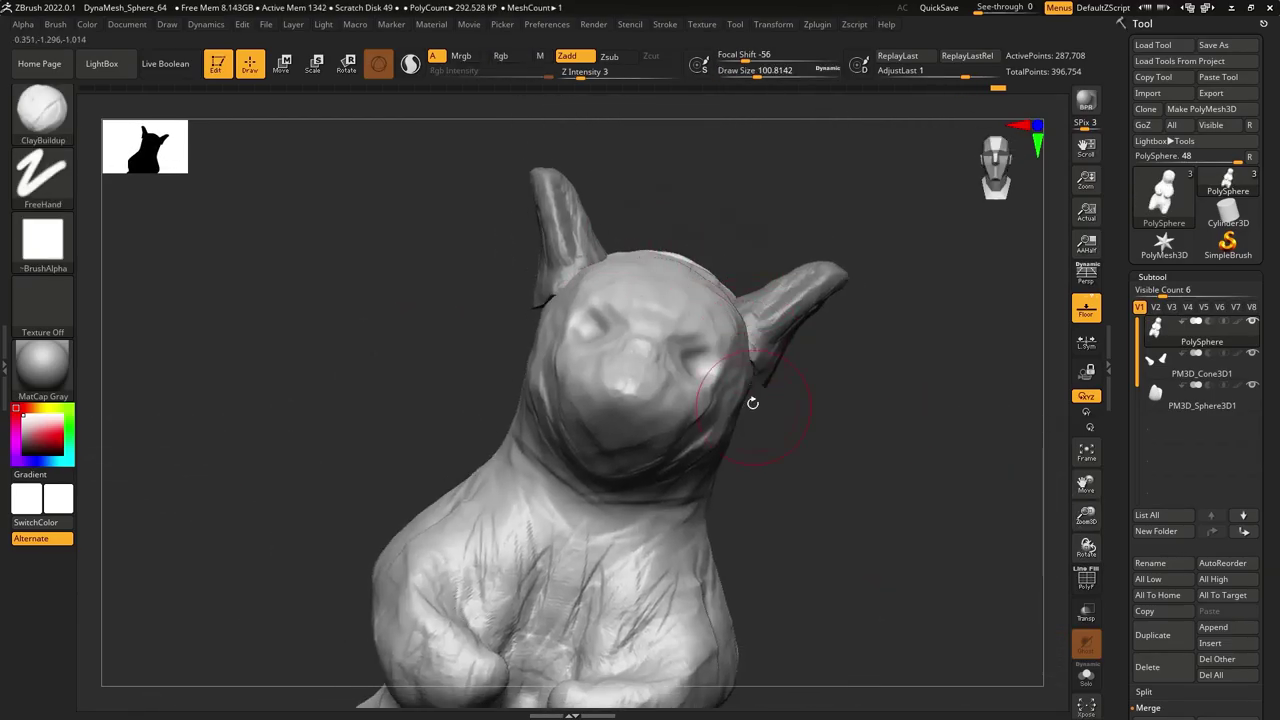
pyautogui.moveTo(581, 478); pyautogui.dragTo(622, 356, button='right')
pyautogui.moveTo(731, 431)
pyautogui.mouseDown(button='right')
pyautogui.moveTo(886, 271)
pyautogui.moveTo(957, 271)
pyautogui.moveTo(502, 477)
pyautogui.moveTo(629, 543)
pyautogui.moveTo(673, 490)
pyautogui.mouseUp(button='right')
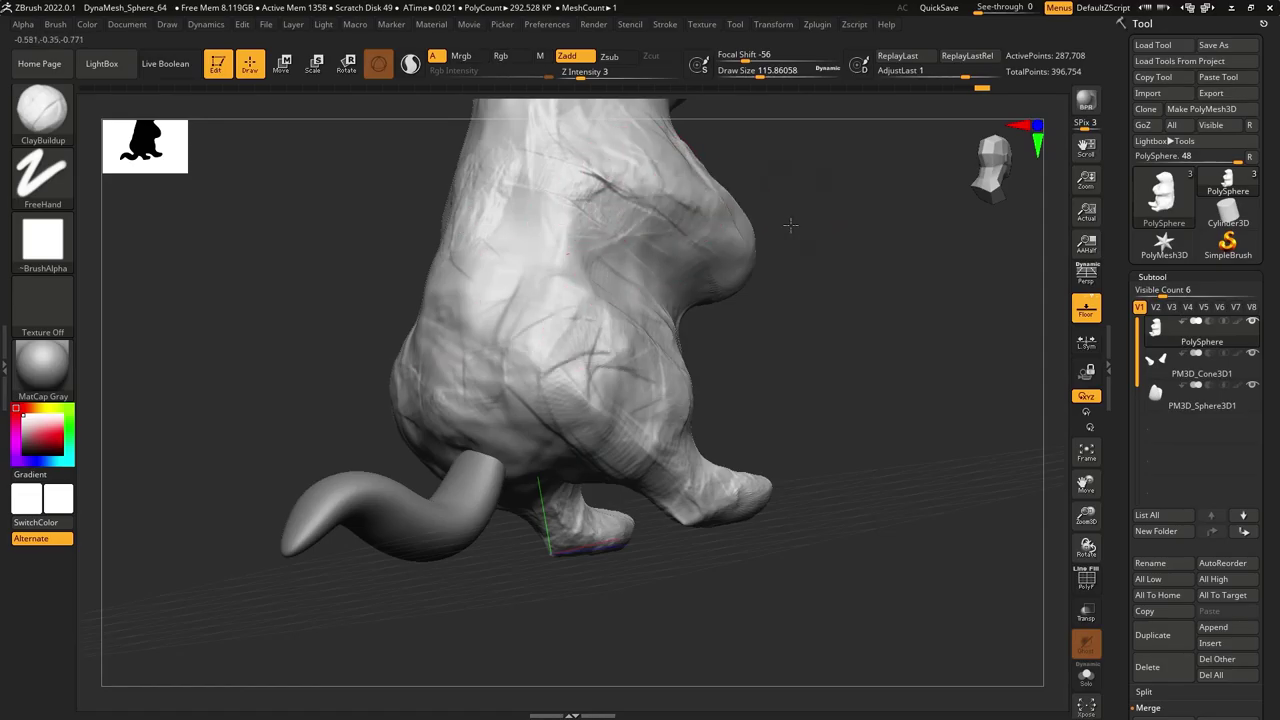
# - Reposition the ear cones with the Transpose gizmo, then reselect the body
pyautogui.moveTo(790, 226)
pyautogui.mouseDown(button='right')
pyautogui.moveTo(772, 334)
pyautogui.moveTo(700, 400)
pyautogui.moveTo(600, 450)
pyautogui.mouseUp(button='right')
pyautogui.press('w')
pyautogui.keyDown('alt'); pyautogui.click(437, 200); pyautogui.keyUp('alt')
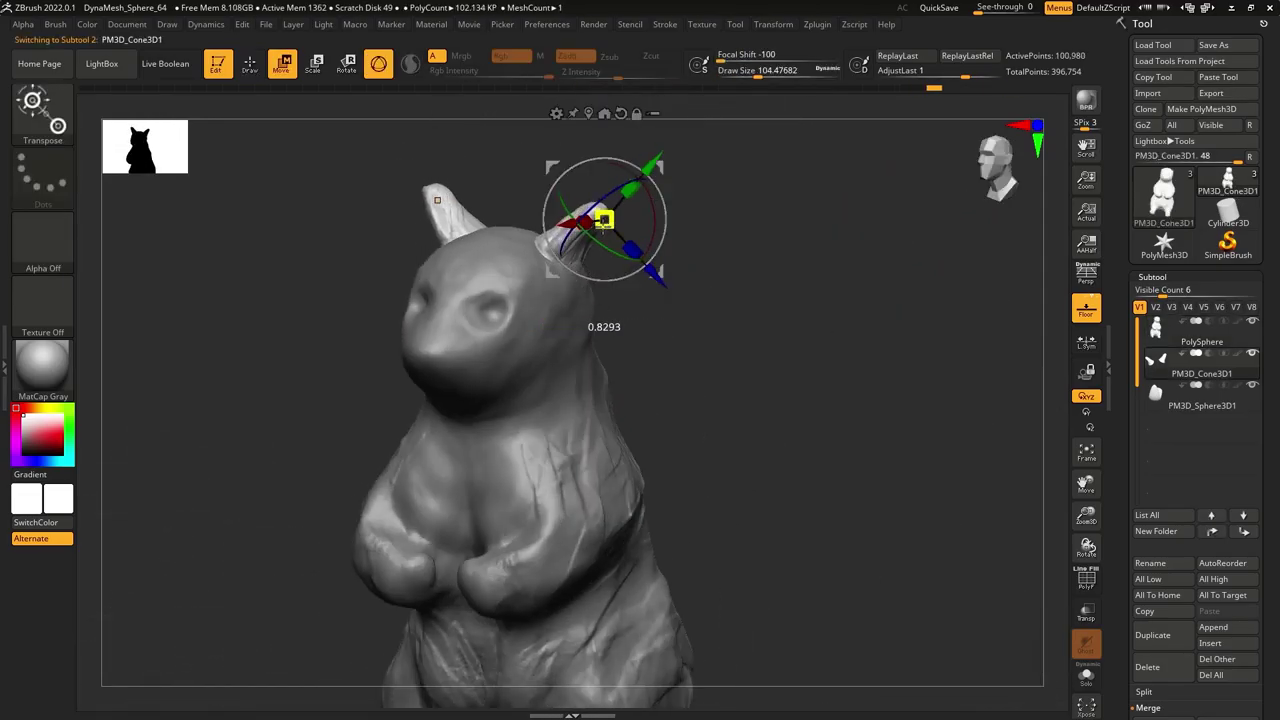
pyautogui.moveTo(437, 200)
pyautogui.mouseDown(button='right')
pyautogui.moveTo(521, 174)
pyautogui.moveTo(452, 343)
pyautogui.mouseUp(button='right')
pyautogui.keyDown('alt'); pyautogui.click(452, 343); pyautogui.keyUp('alt')
# - Shape the eye sockets and nose with the Move brush in side and front views
pyautogui.press('b')
pyautogui.press('m')
pyautogui.press('v')
pyautogui.moveTo(666, 347)
pyautogui.mouseDown(button='right')
pyautogui.moveTo(361, 310)
pyautogui.moveTo(663, 320)
pyautogui.moveTo(441, 362)
pyautogui.moveTo(510, 316)
pyautogui.moveTo(560, 330)
pyautogui.moveTo(529, 343)
pyautogui.moveTo(443, 209)
pyautogui.mouseUp(button='right')
pyautogui.press('s')
pyautogui.press('s')
pyautogui.keyDown('shift'); pyautogui.moveTo(460, 157); pyautogui.dragTo(480, 270, button='right'); pyautogui.keyUp('shift')
# - Reselect the ear cones and adjust their placement, checking the face from several angles
pyautogui.press('w')
pyautogui.keyDown('alt'); pyautogui.click(490, 232); pyautogui.keyUp('alt')
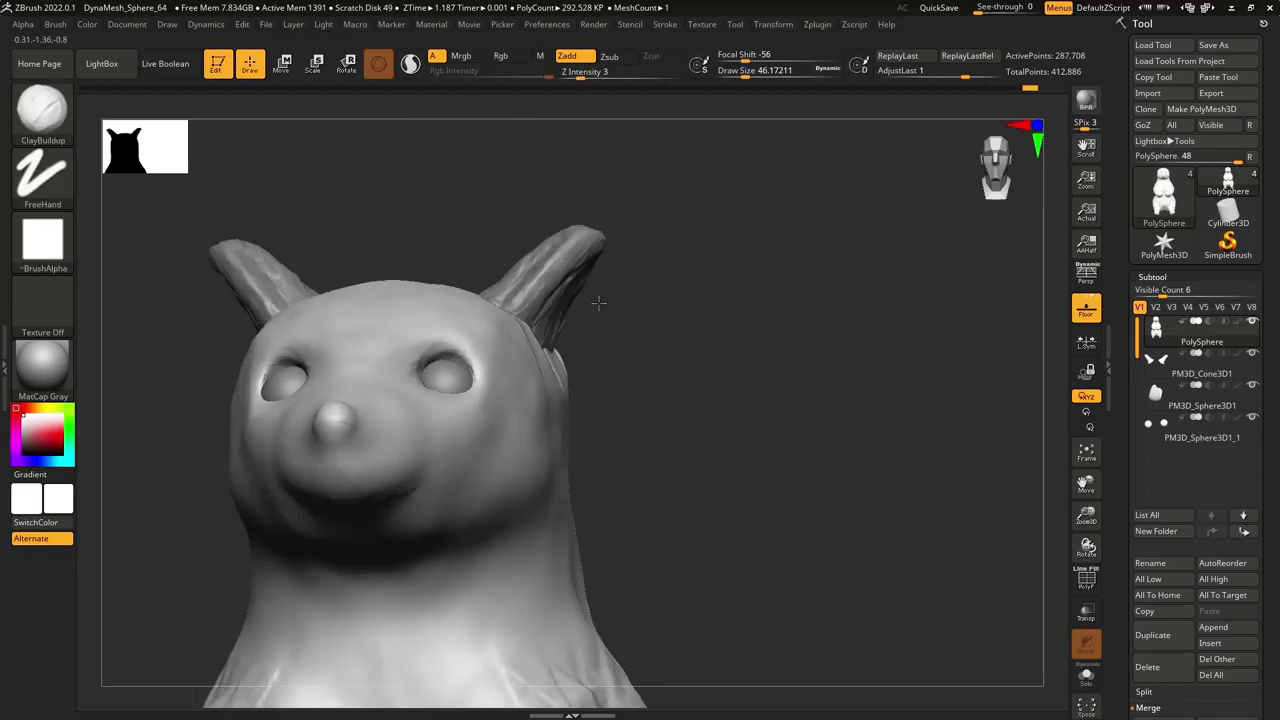
pyautogui.moveTo(597, 297); pyautogui.dragTo(821, 505)
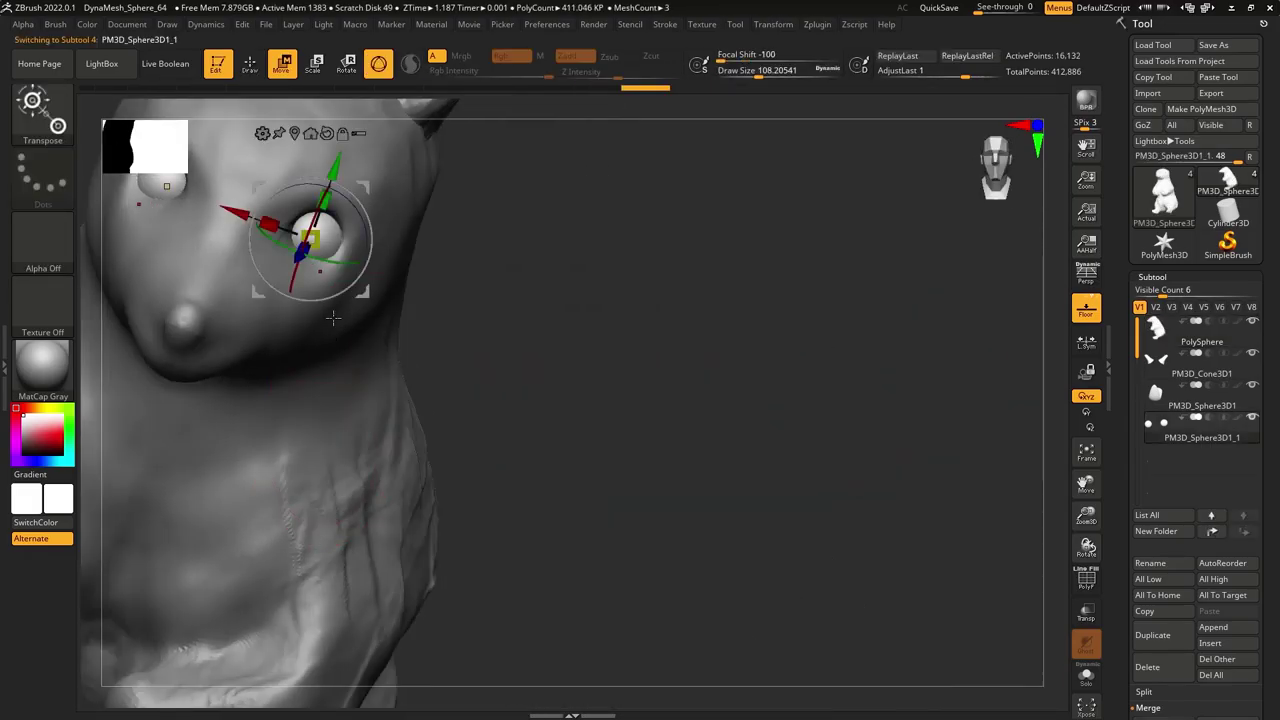
pyautogui.moveTo(477, 335); pyautogui.dragTo(556, 330)
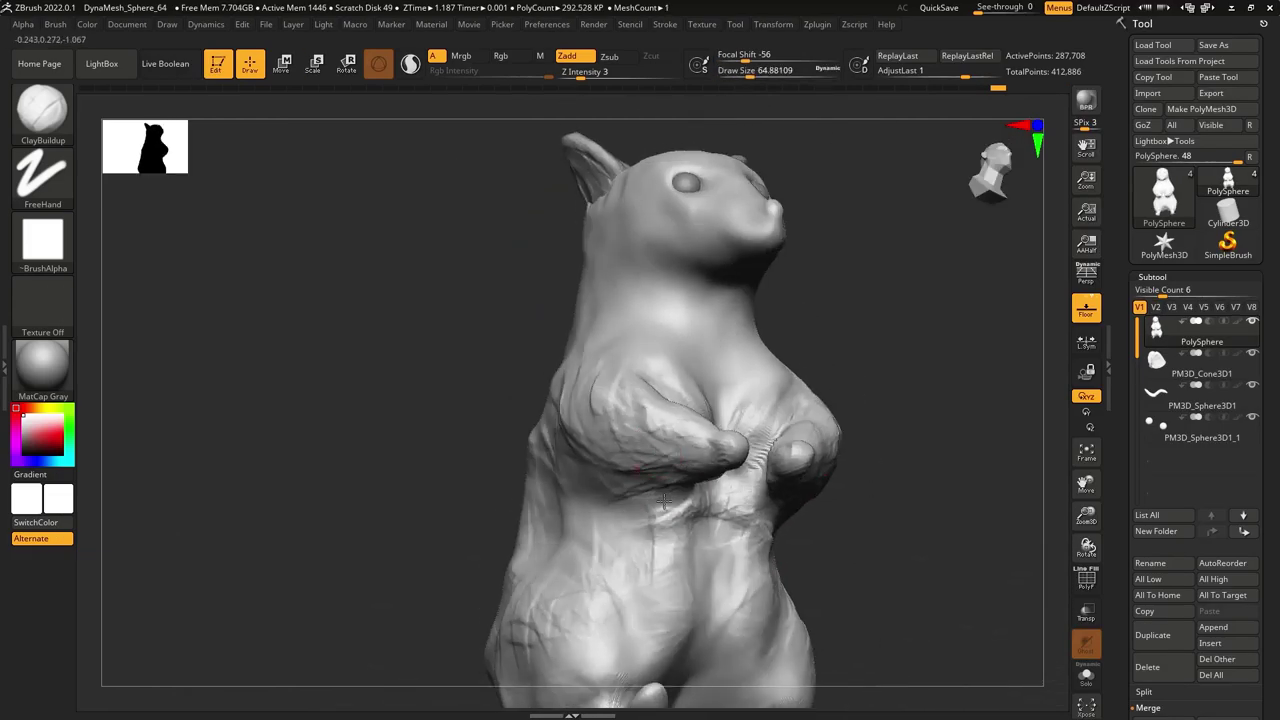
# - Refine the rat's snout, folded paws, feet and tail, reviewing it from several angles
pyautogui.moveTo(540, 425); pyautogui.dragTo(608, 518)
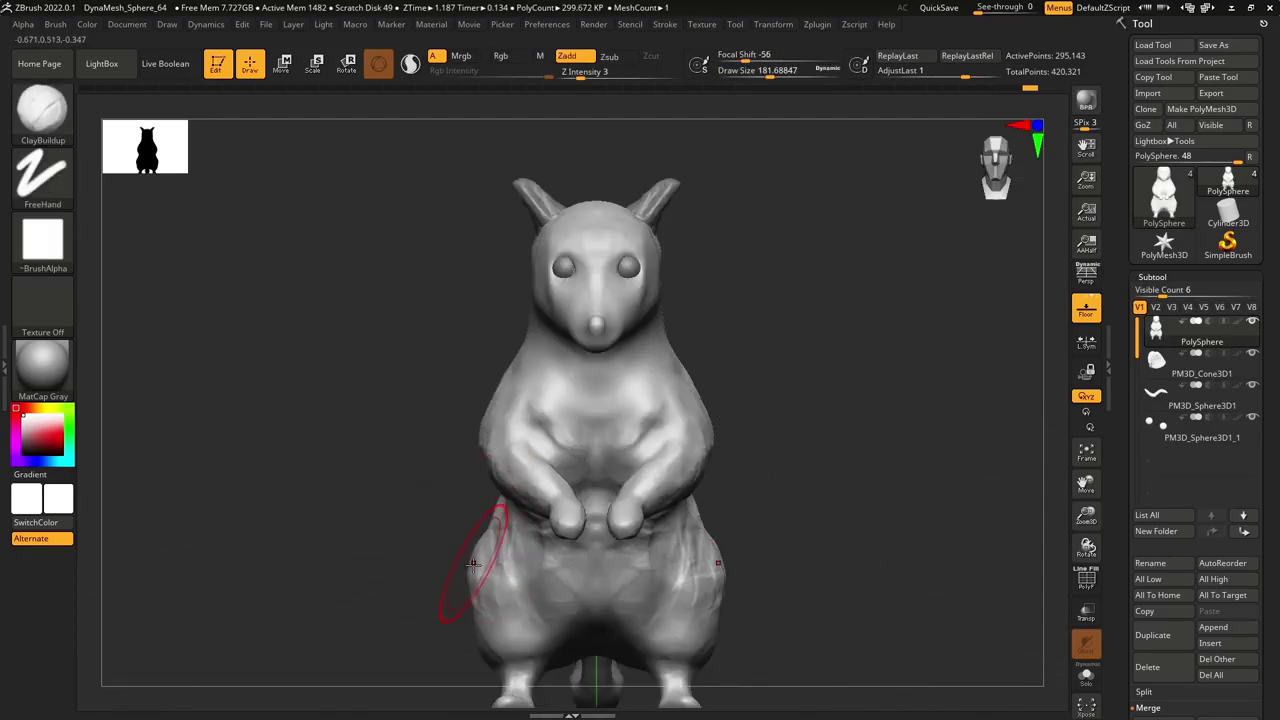
pyautogui.moveTo(428, 543); pyautogui.dragTo(398, 430)
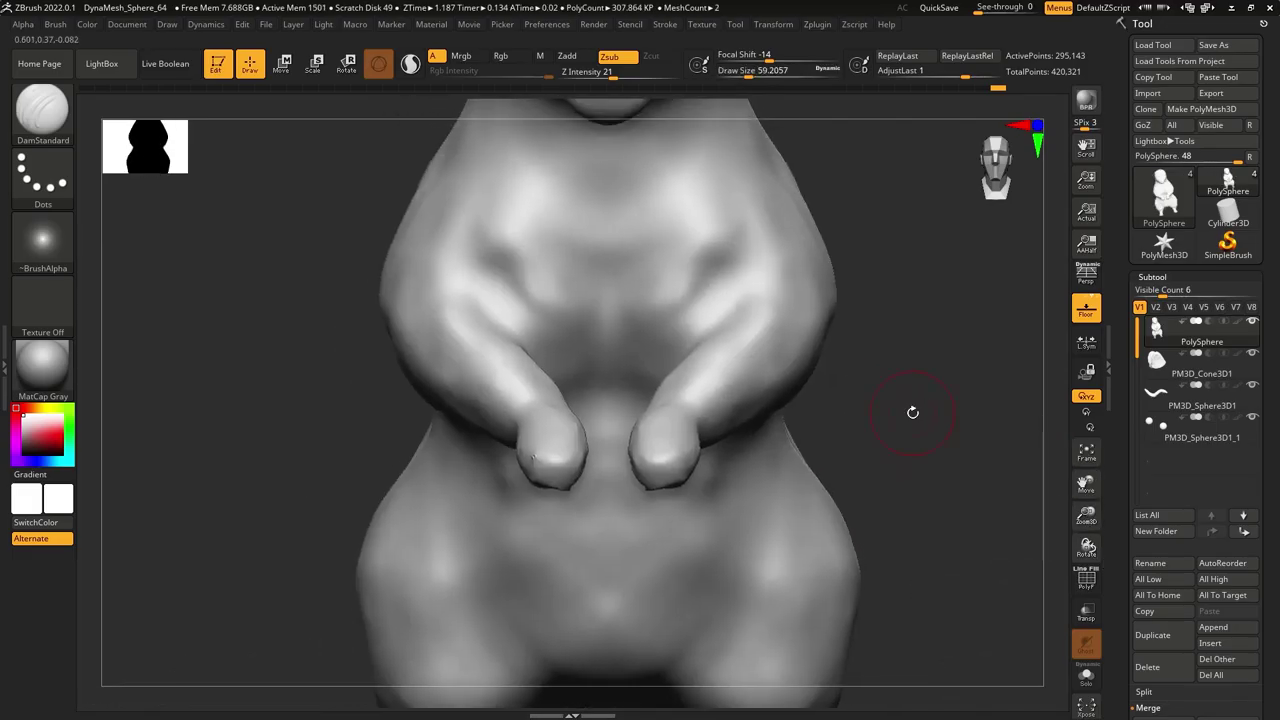
pyautogui.moveTo(655, 485)
pyautogui.mouseDown()
pyautogui.moveTo(848, 471)
pyautogui.moveTo(869, 450)
pyautogui.mouseUp()
pyautogui.moveTo(900, 500); pyautogui.dragTo(749, 323)
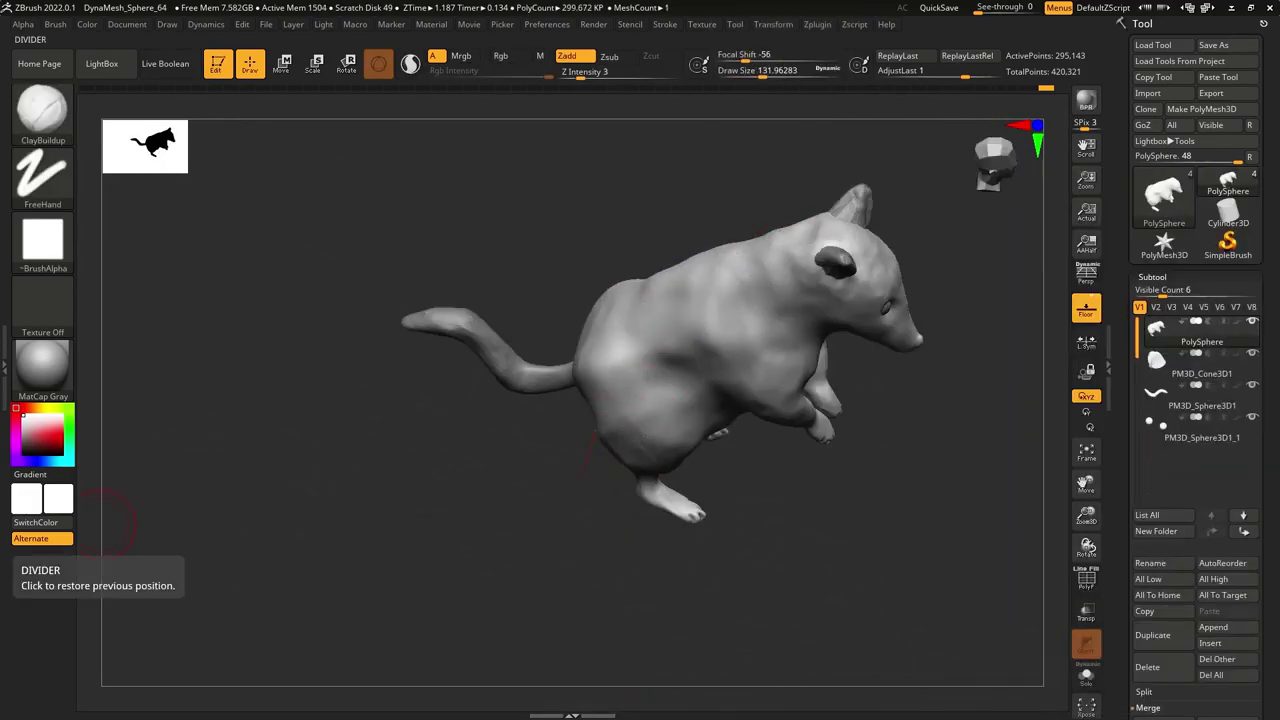
pyautogui.moveTo(580, 500); pyautogui.dragTo(717, 459)
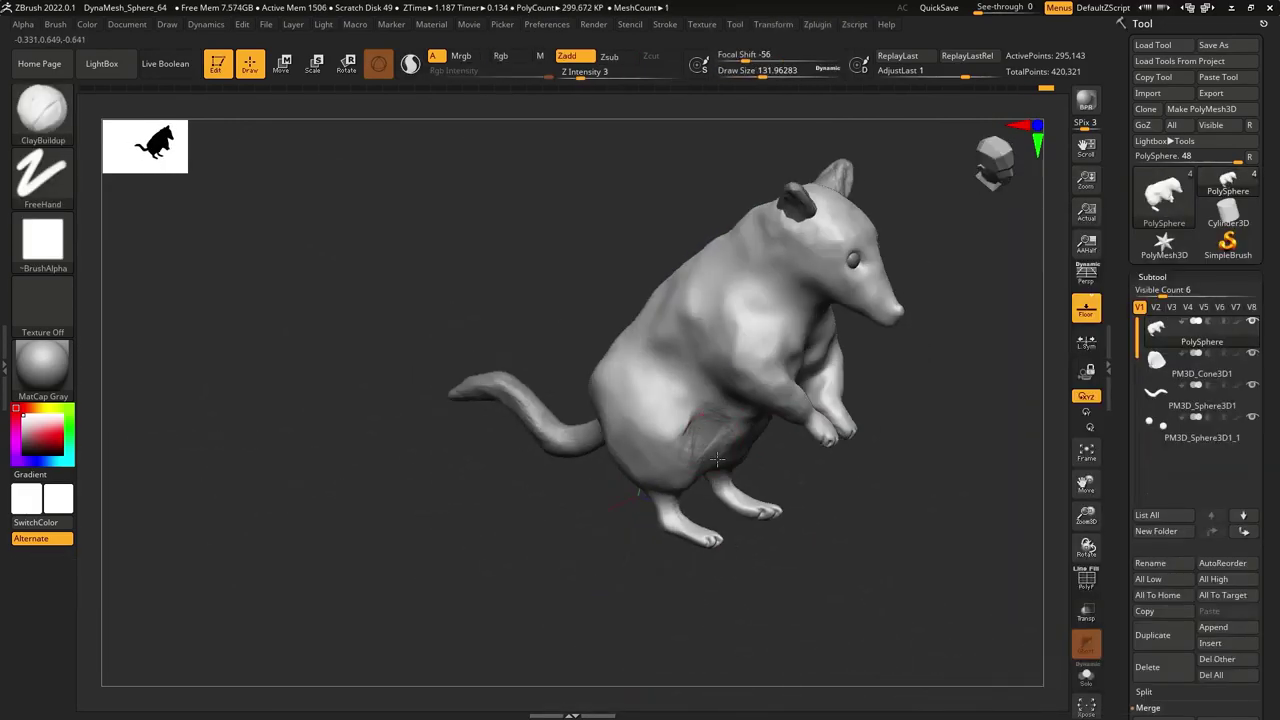
pyautogui.moveTo(912, 522)
pyautogui.mouseDown()
pyautogui.moveTo(943, 394)
pyautogui.moveTo(900, 330)
pyautogui.mouseUp()
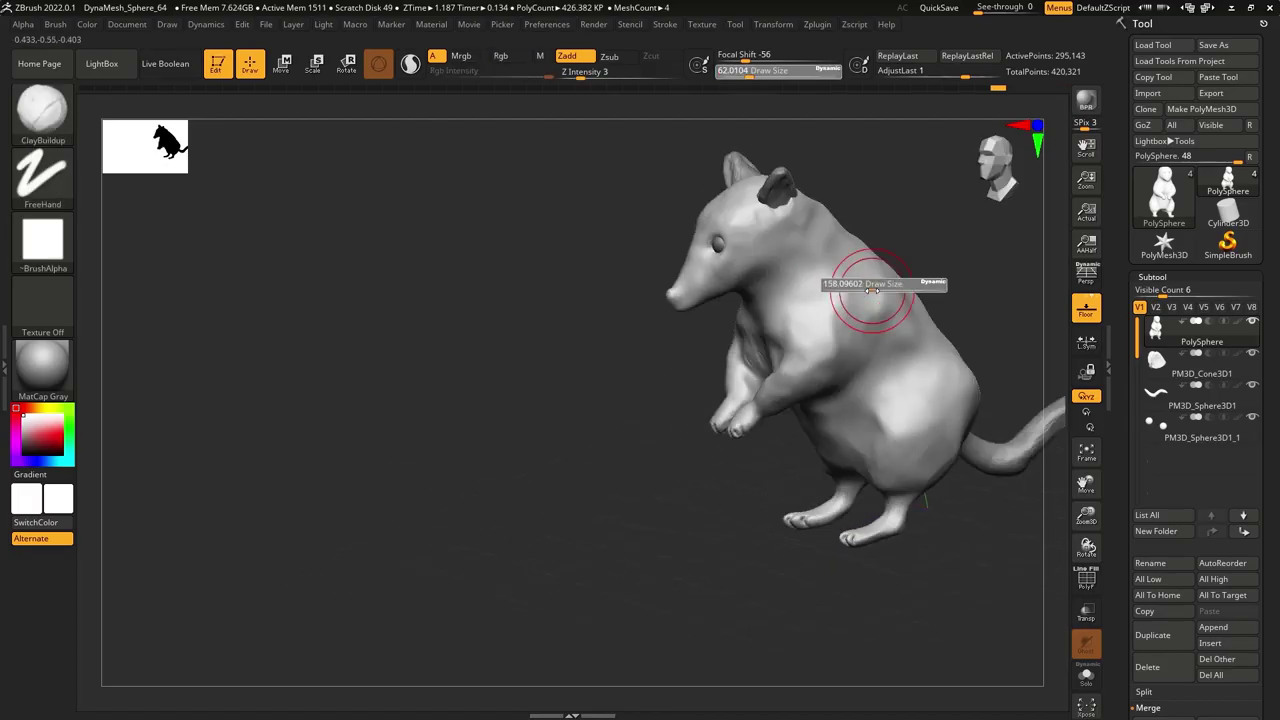